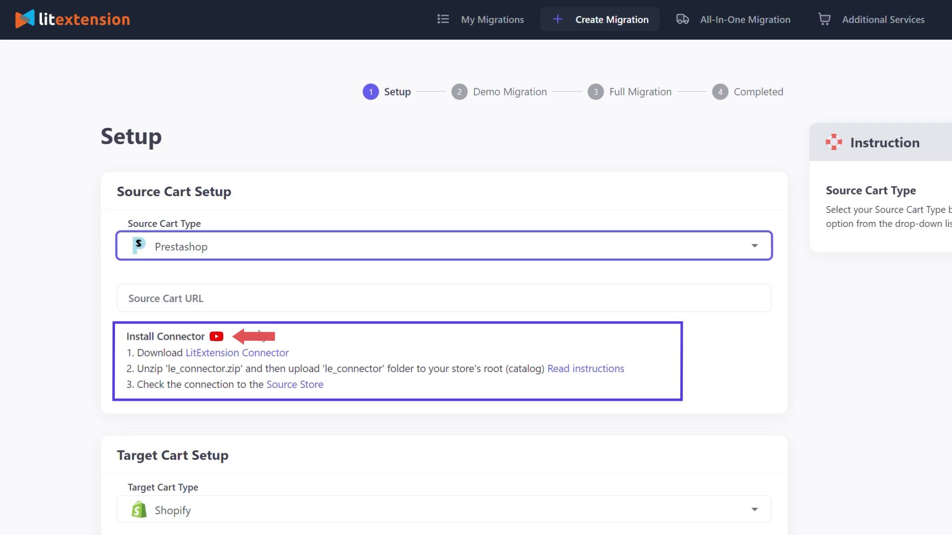
# Watch the connector tutorial, then paste the PrestaShop store URL into Source Cart URL to connect.
pyautogui.click(217, 337)
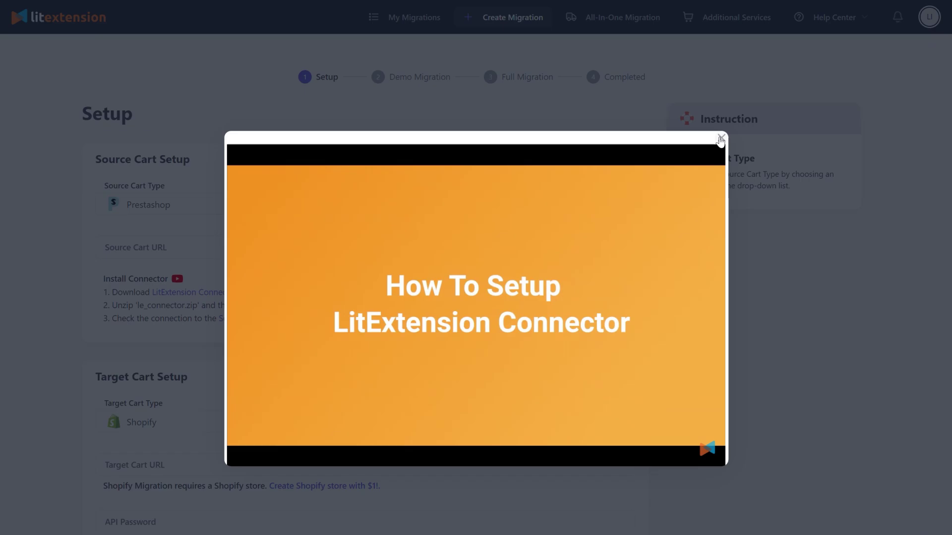
pyautogui.click(721, 139)
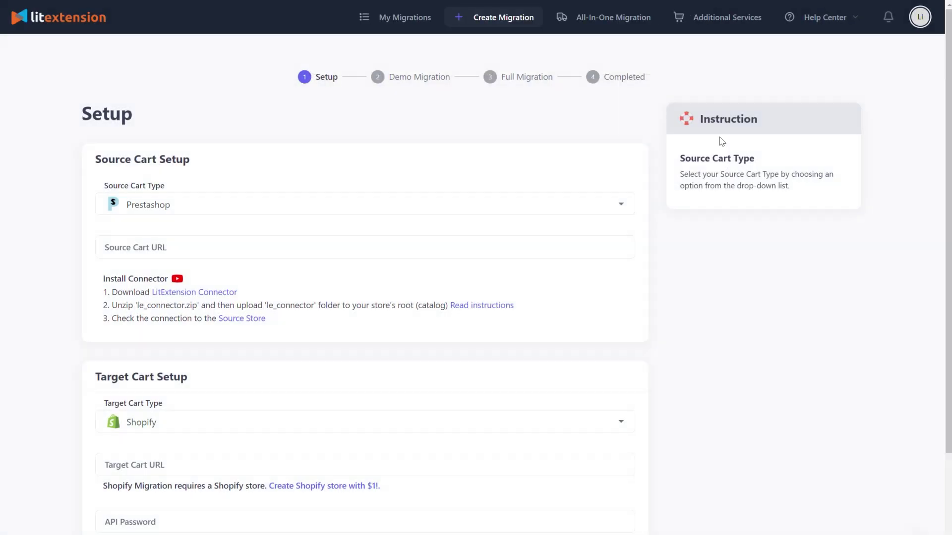
pyautogui.click(628, 254)
pyautogui.hotkey('ctrl', 'v')
pyautogui.click(620, 304)
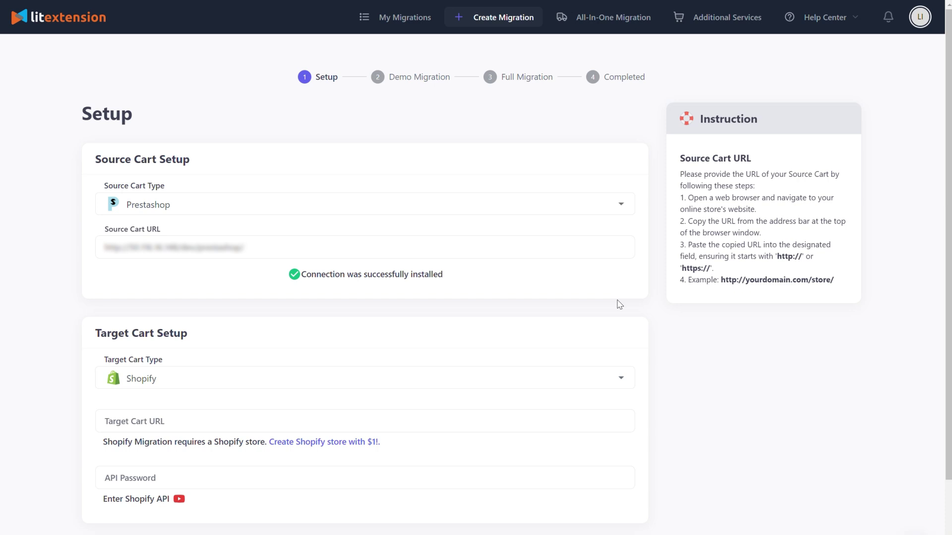
# Choose WooCommerce as the target cart type.
pyautogui.scroll(-2, 619, 304)
pyautogui.click(619, 293)
pyautogui.write('woocommerce')
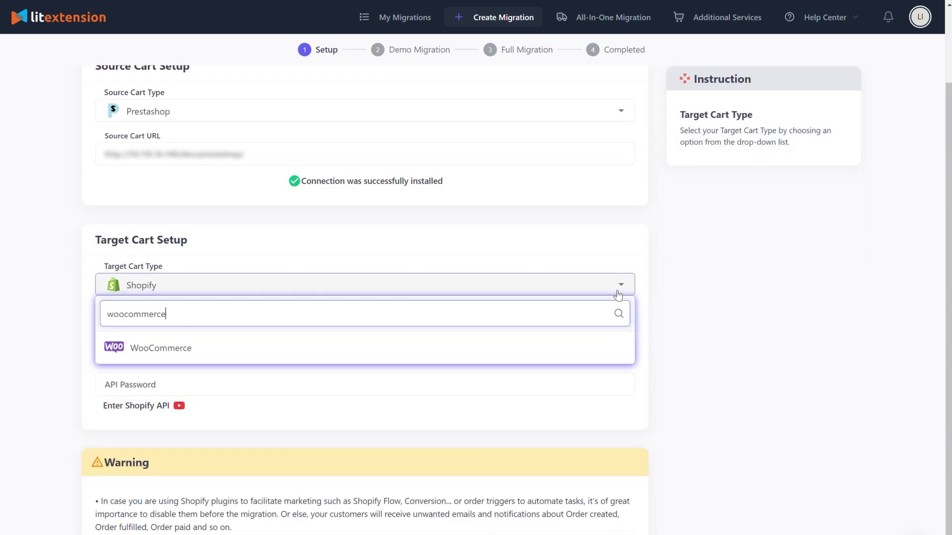
pyautogui.press('Return')
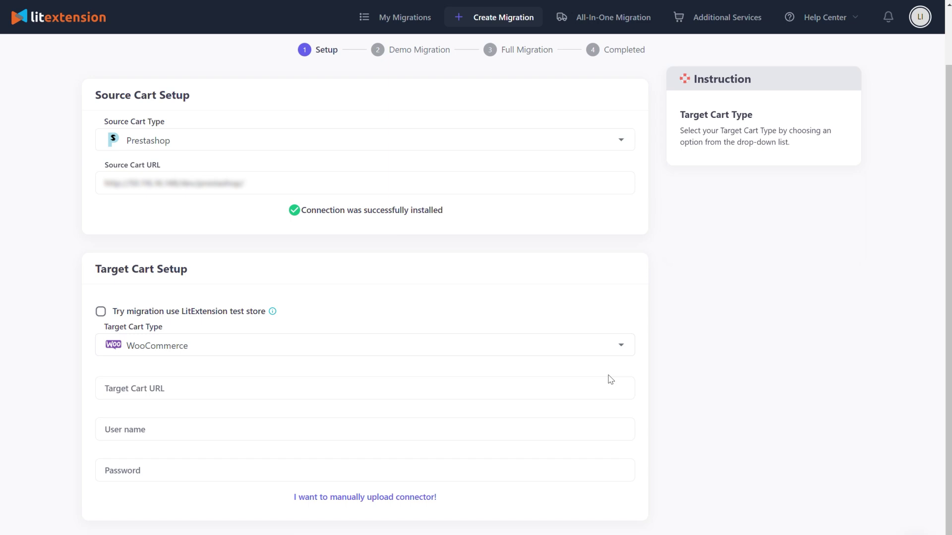
# Enter the target username, switch to manual connector upload, and fill in the WooCommerce store URL.
pyautogui.click(608, 382)
pyautogui.click(607, 426)
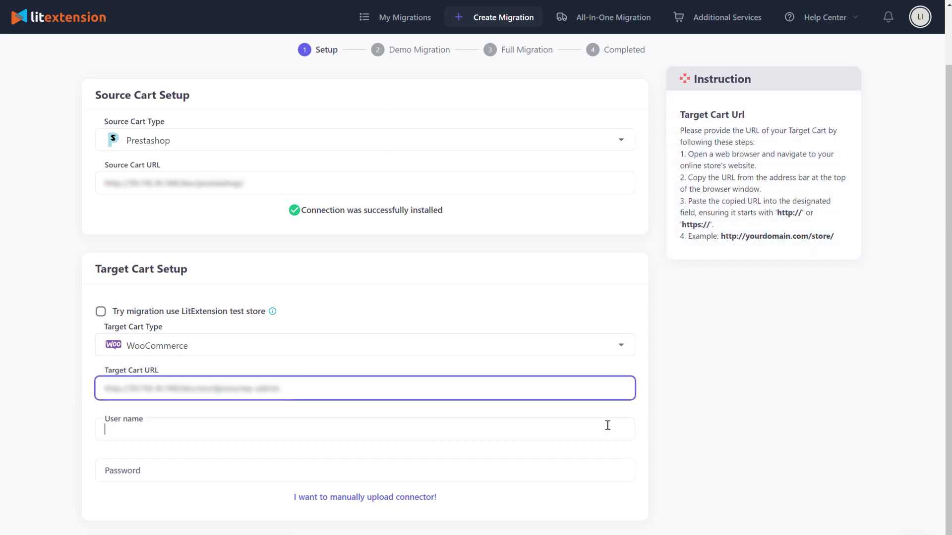
pyautogui.write('username')
pyautogui.click(607, 465)
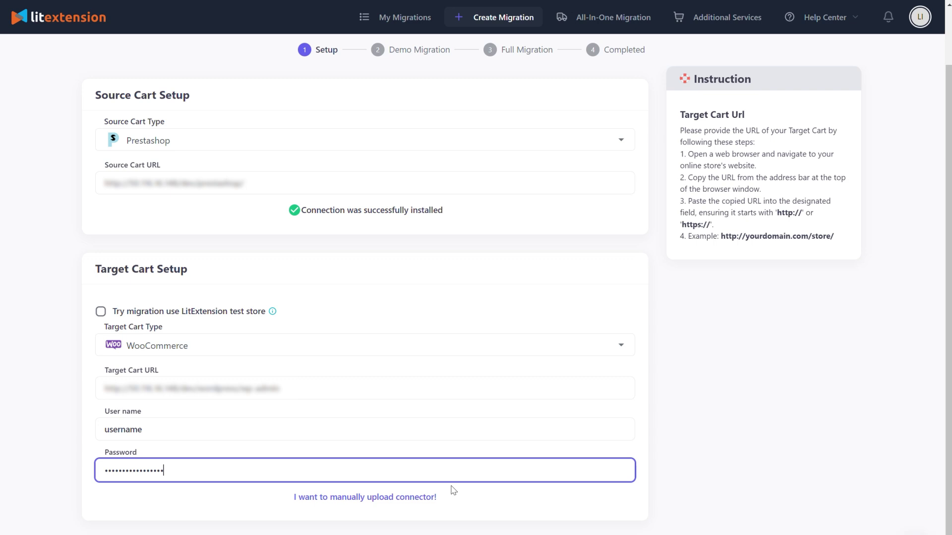
pyautogui.click(425, 498)
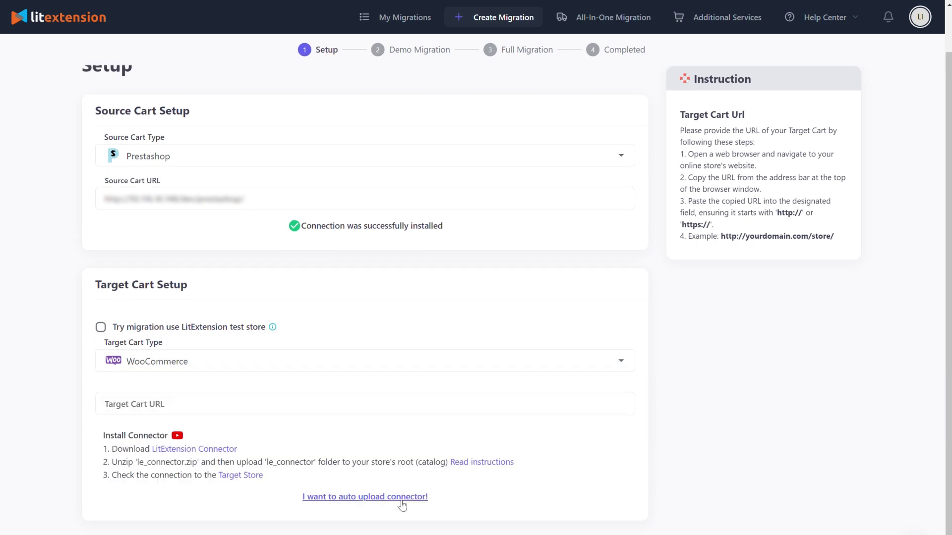
pyautogui.click(605, 398)
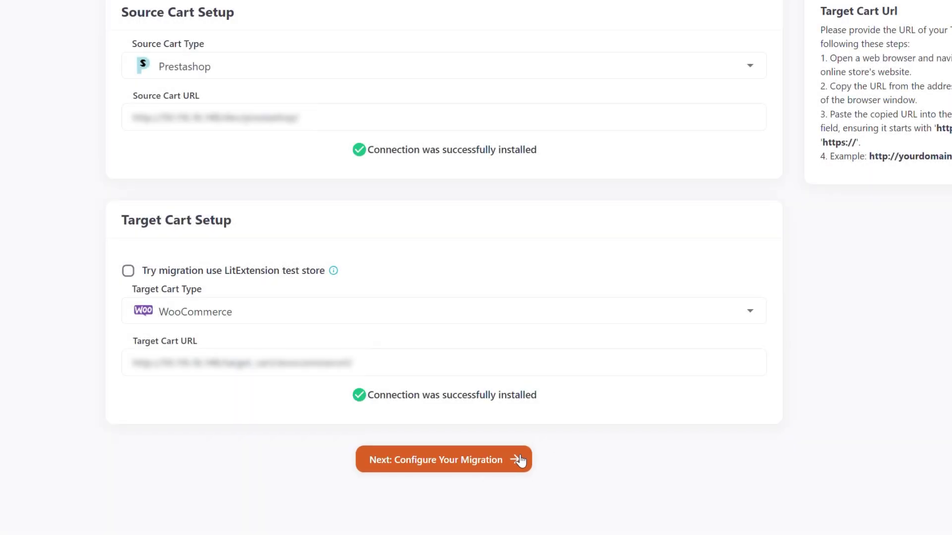
# Select all entities to migrate, review the additional options, and watch the 301 redirects tutorial.
pyautogui.click(516, 459)
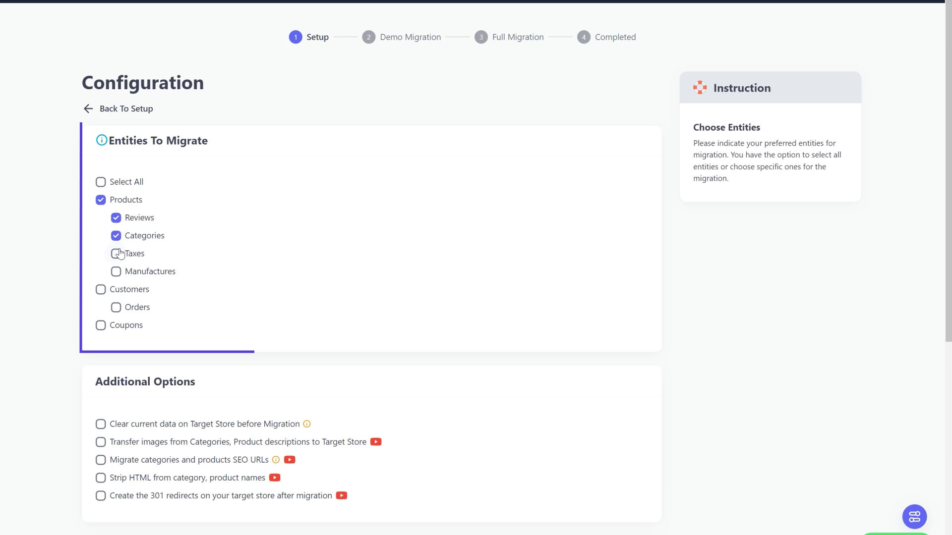
pyautogui.click(102, 290)
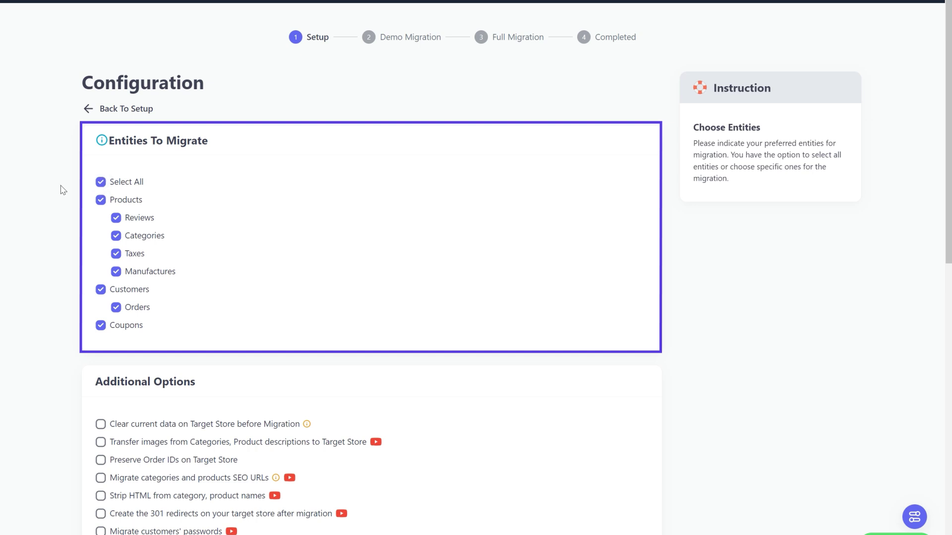
pyautogui.moveTo(170, 243)
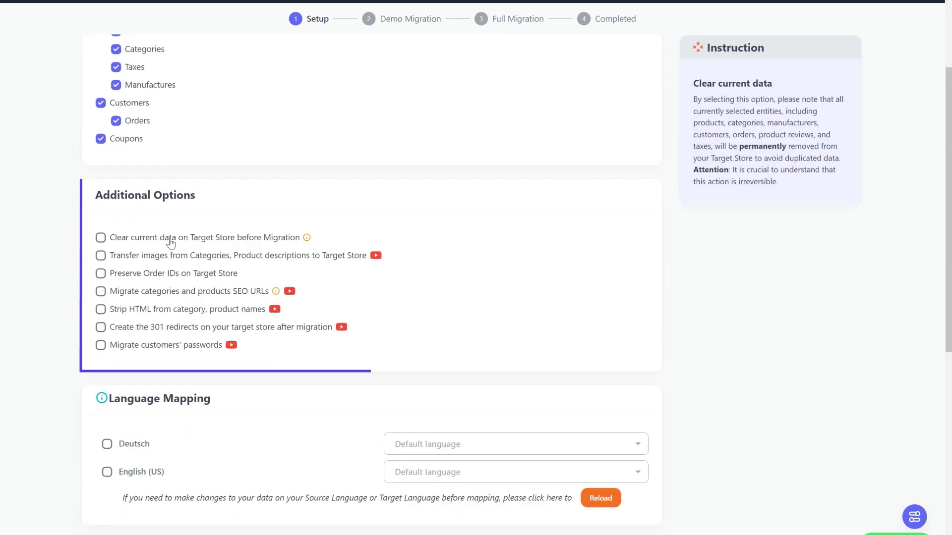
pyautogui.moveTo(177, 258)
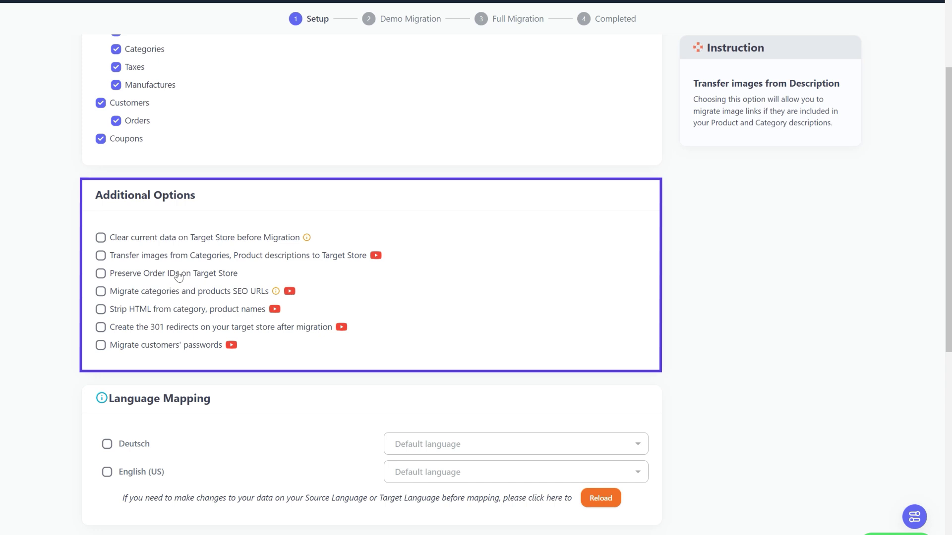
pyautogui.moveTo(179, 277)
pyautogui.moveTo(178, 294)
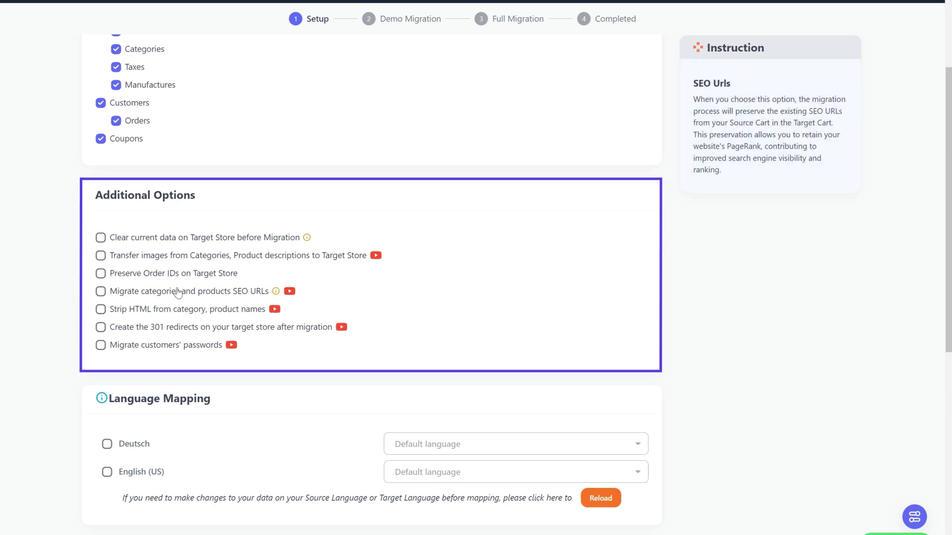
pyautogui.moveTo(178, 316)
pyautogui.moveTo(220, 332)
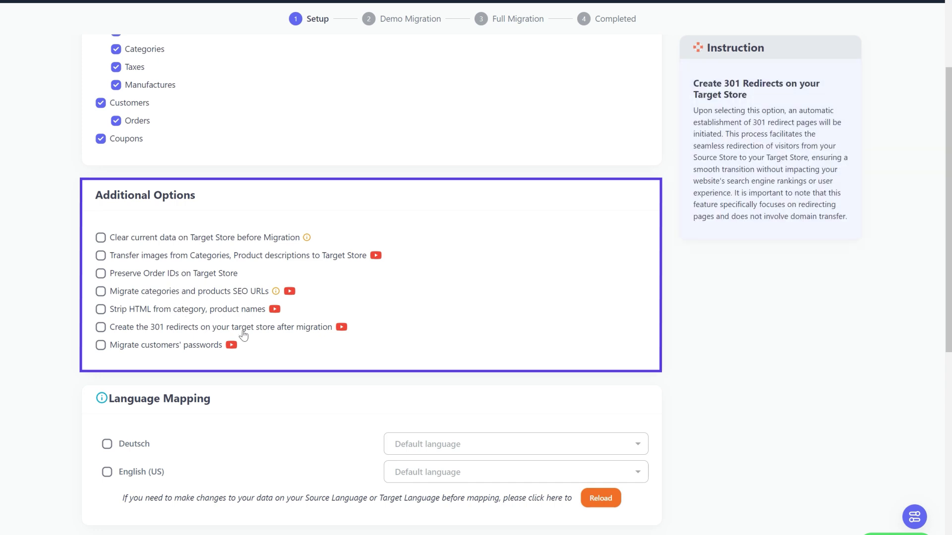
pyautogui.click(340, 328)
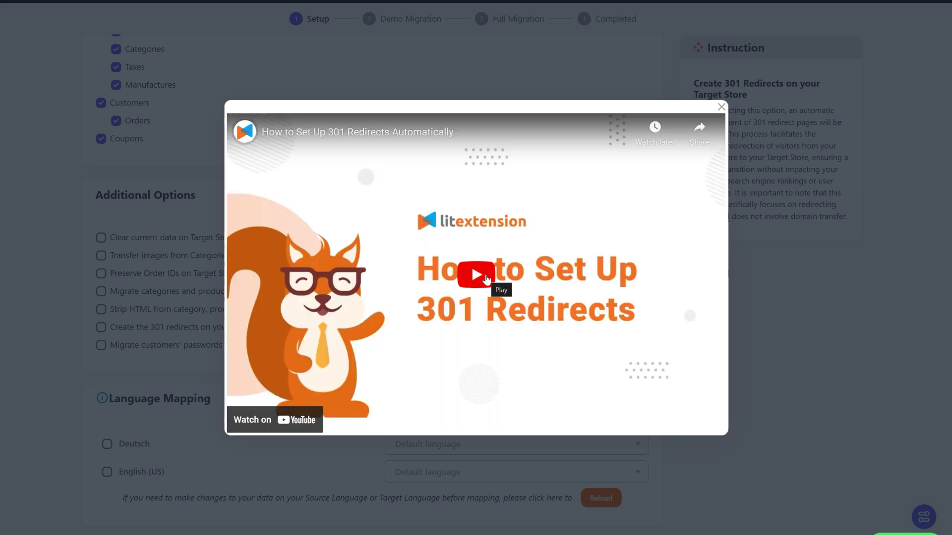
pyautogui.click(486, 275)
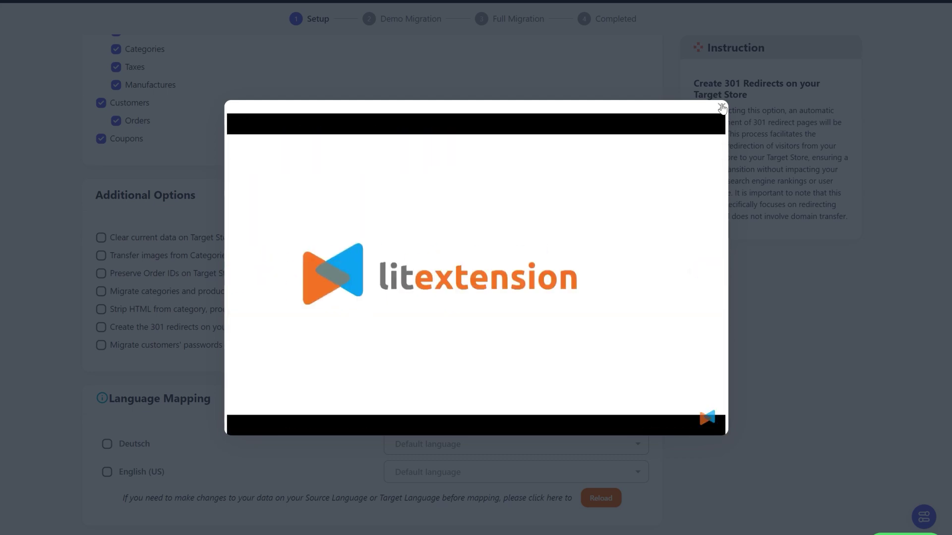
pyautogui.click(722, 107)
# Check English (US) and map open and cancelled orders to Failed, in_progress to Completed.
pyautogui.scroll(-4, 663, 213)
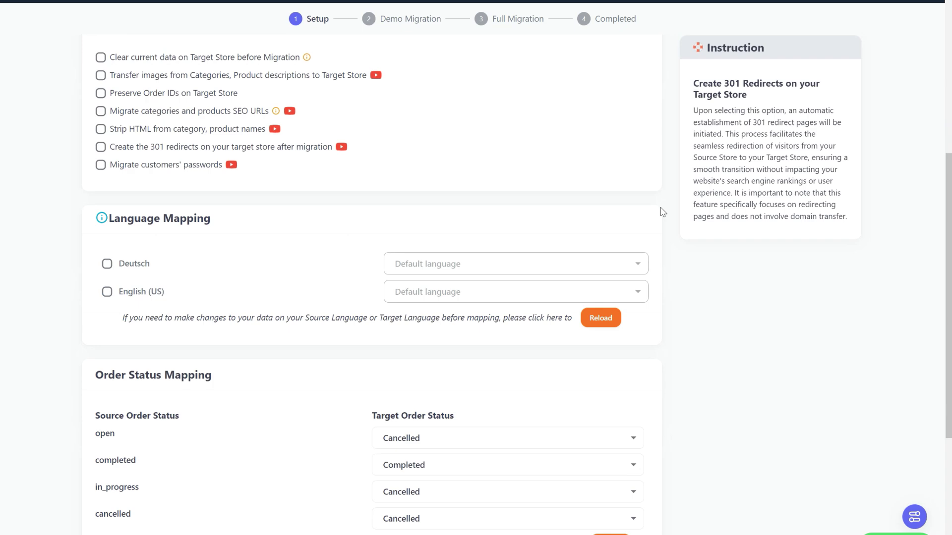
pyautogui.click(107, 286)
pyautogui.scroll(-4, 73, 293)
pyautogui.click(421, 232)
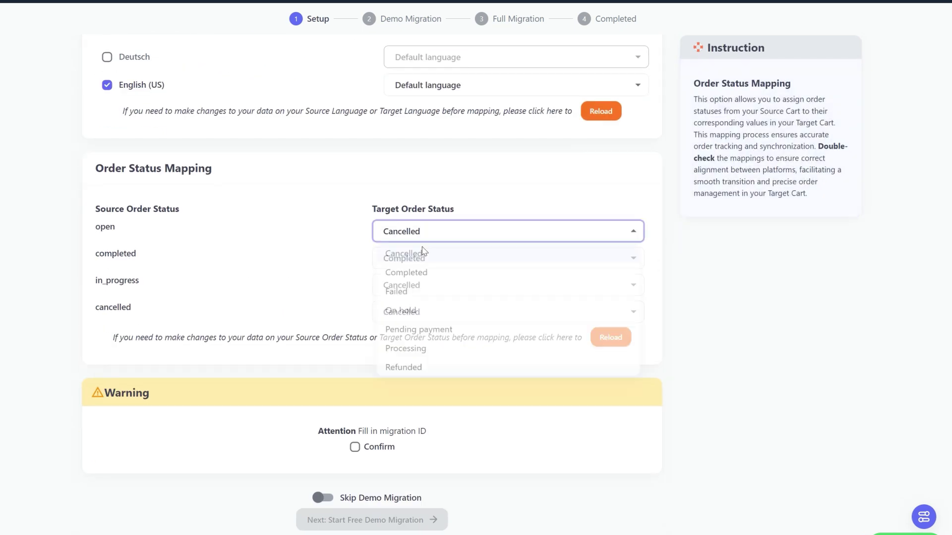
pyautogui.click(421, 284)
pyautogui.click(421, 284)
pyautogui.click(418, 322)
pyautogui.click(418, 258)
pyautogui.click(394, 299)
pyautogui.click(412, 311)
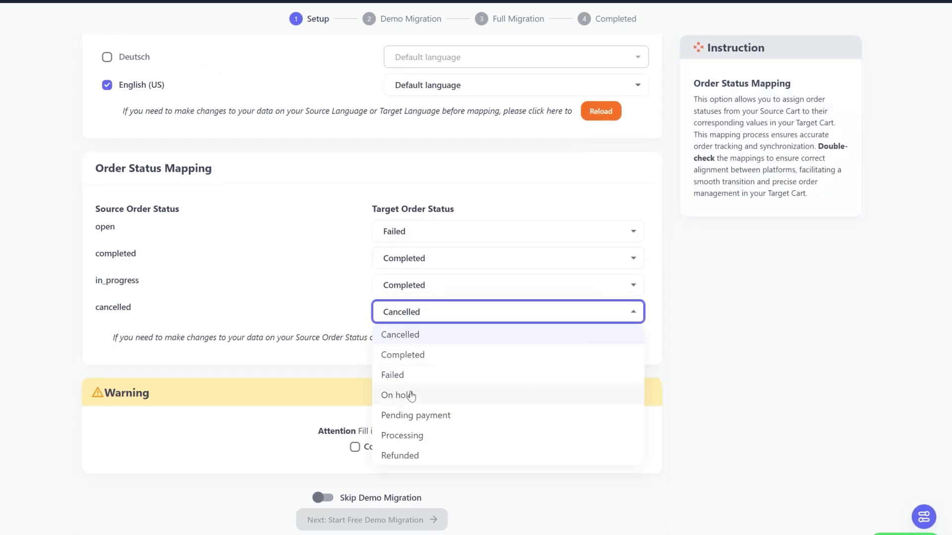
pyautogui.click(413, 376)
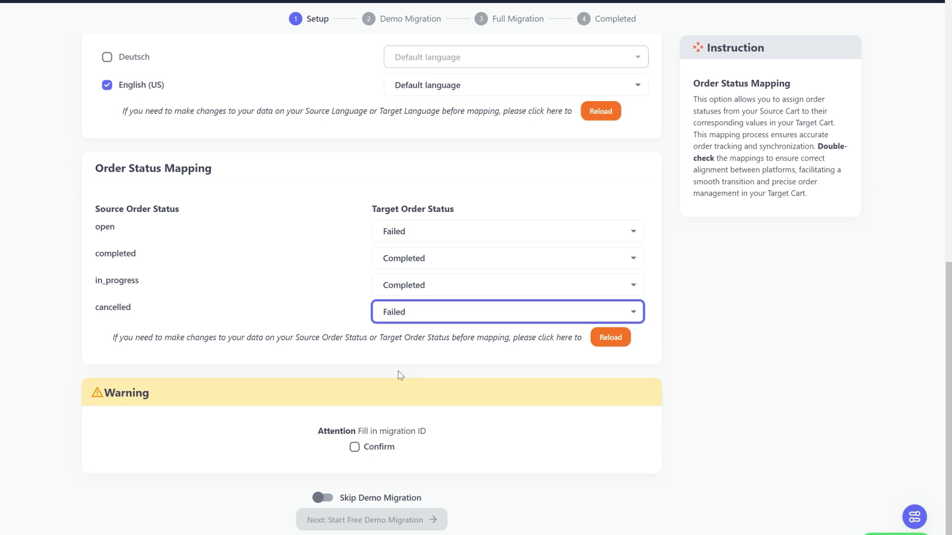
# Confirm the migration ID notice, skip the demo migration, and proceed to the cost summary.
pyautogui.click(353, 449)
pyautogui.scroll(-1, 411, 478)
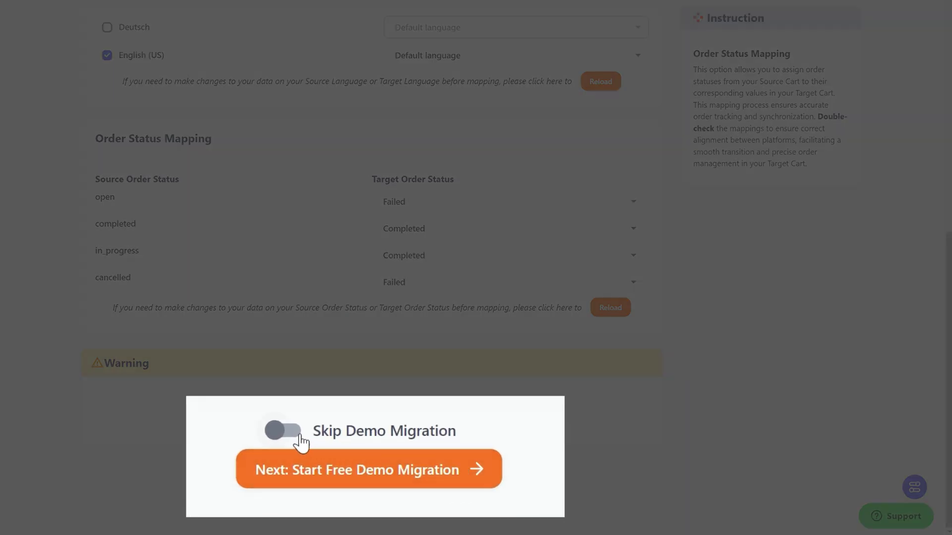
pyautogui.click(297, 434)
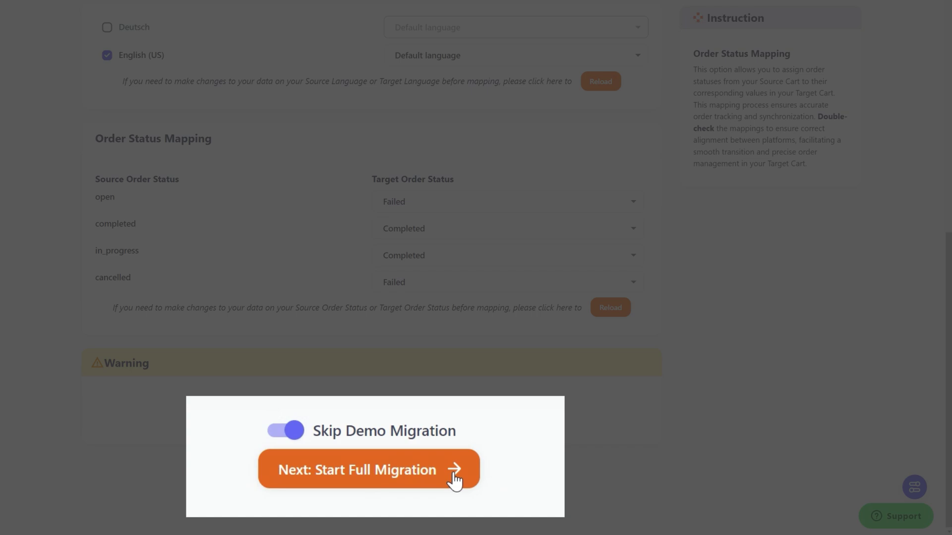
pyautogui.click(422, 490)
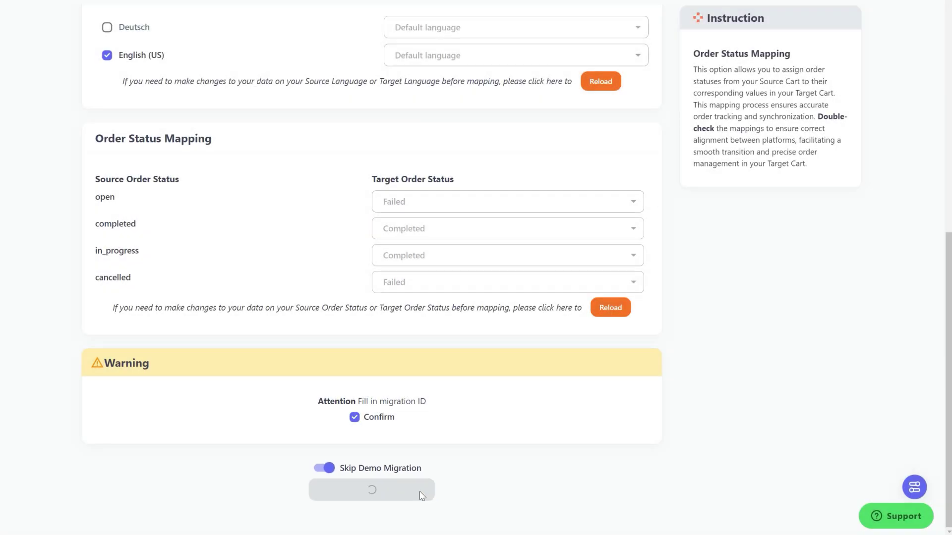
# Launch the full migration of 118 entities for $79.
pyautogui.scroll(3, 420, 496)
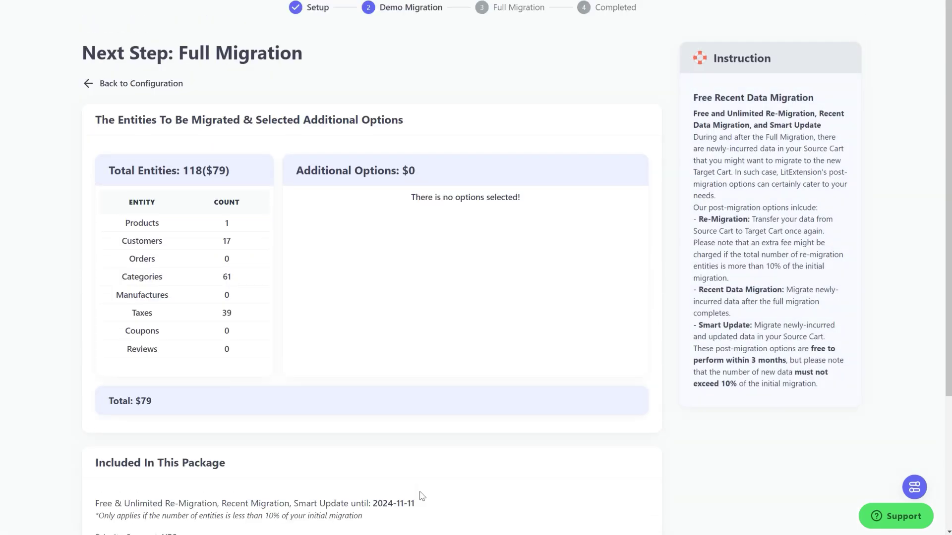
pyautogui.scroll(-3, 420, 496)
pyautogui.click(406, 495)
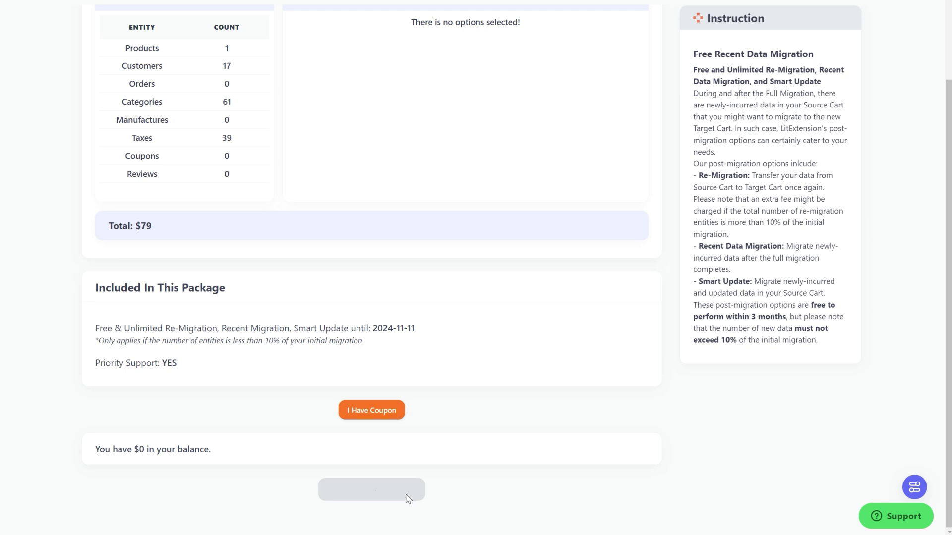